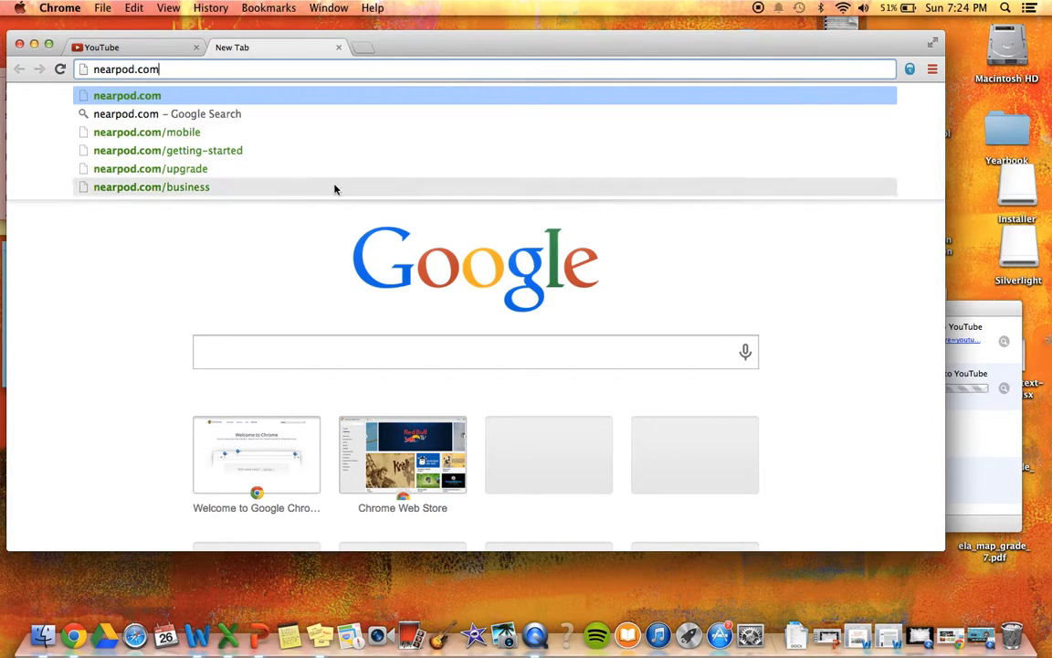
# Load nearpod.com from the Chrome address bar
pyautogui.press('Return')
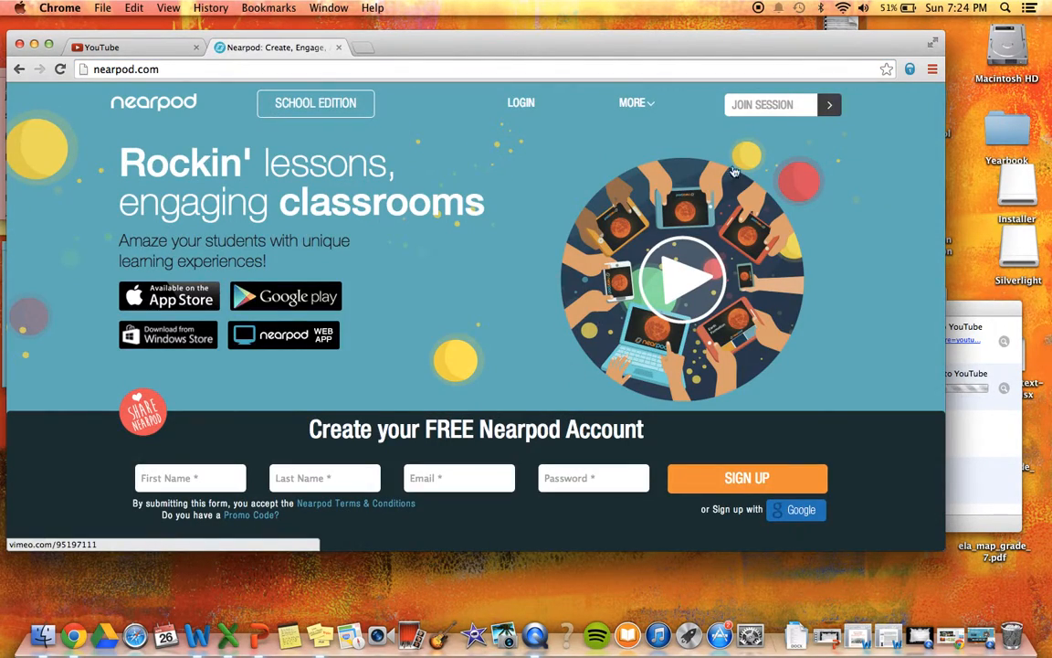
pyautogui.click(767, 106)
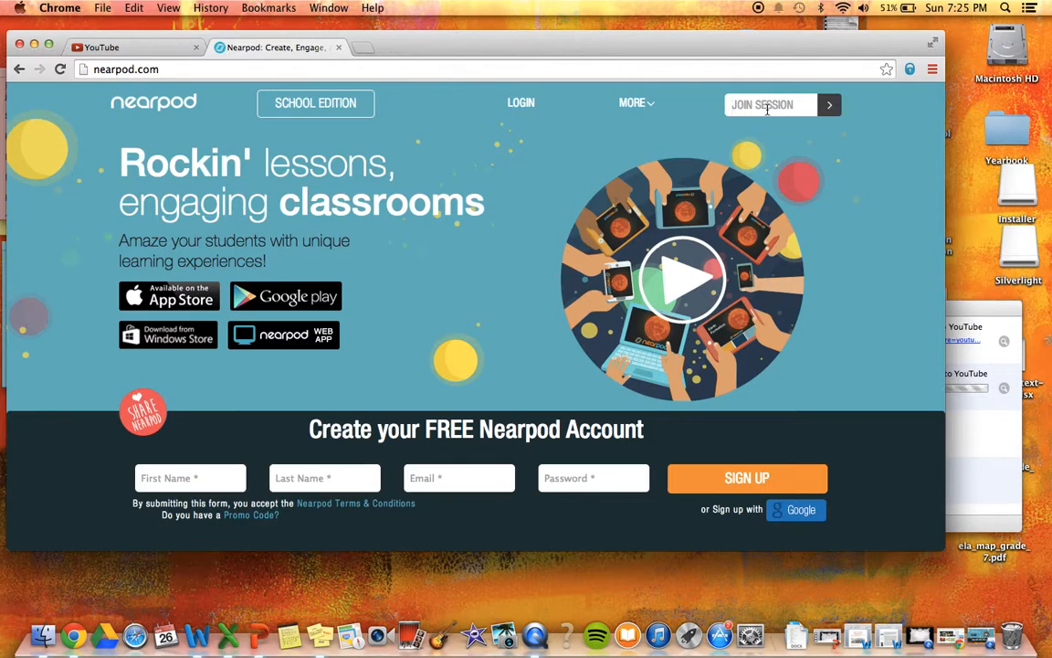
pyautogui.write('HZ')
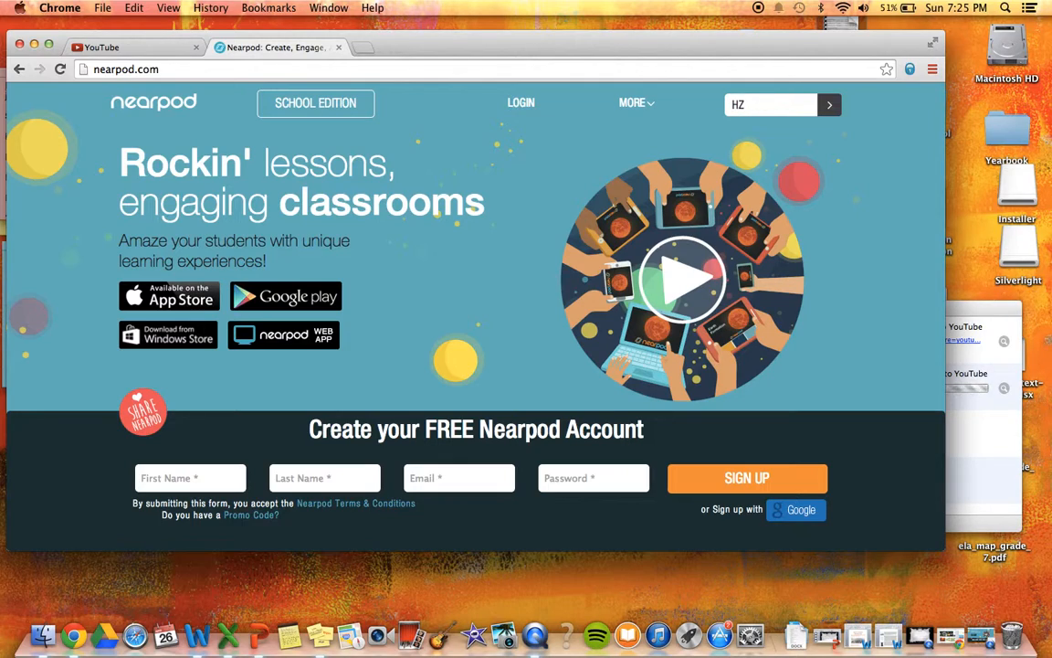
pyautogui.write('XID')
pyautogui.click(829, 104)
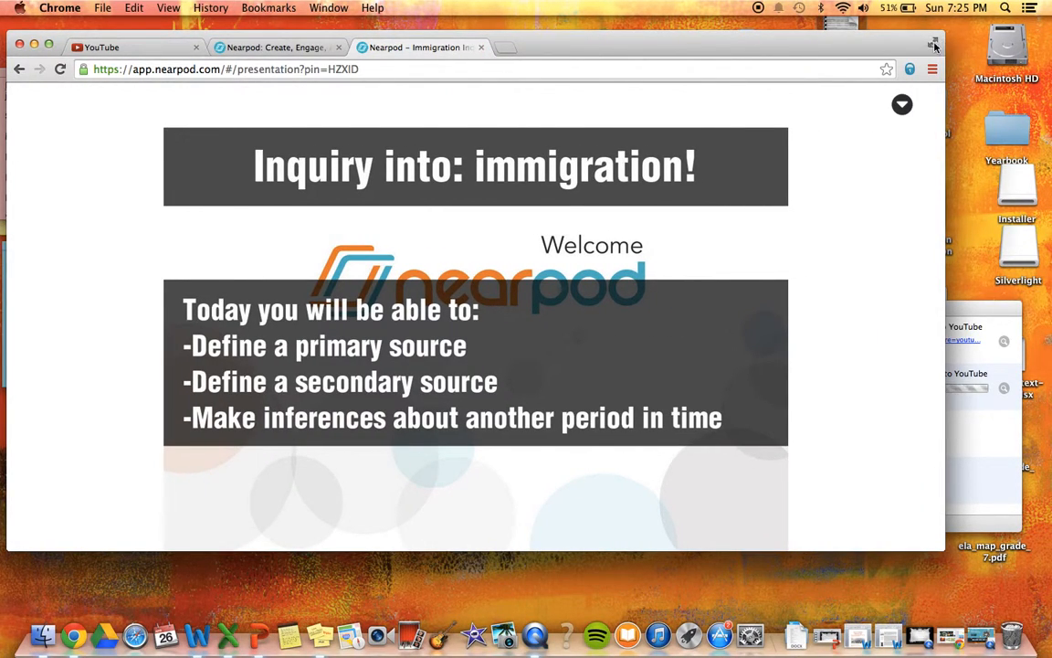
# Switch the browser to full screen and clear the prefilled Name / Nickname field
pyautogui.press('super+ctrl+f')
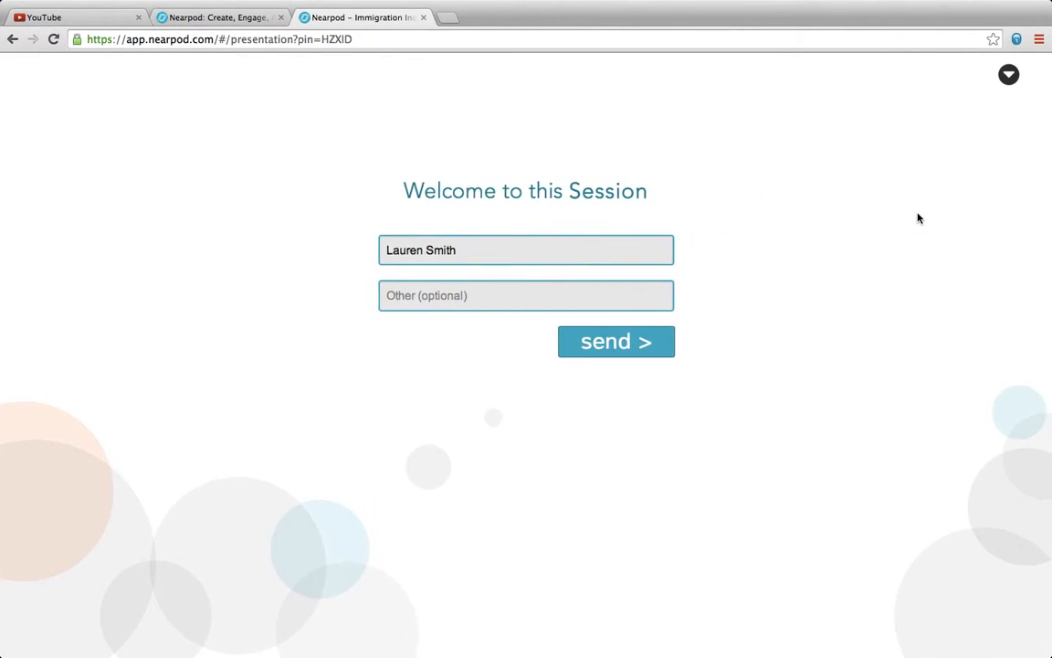
pyautogui.click(611, 252)
pyautogui.press('BackSpace')
pyautogui.press('BackSpace')
pyautogui.press('BackSpace')
pyautogui.press('BackSpace')
pyautogui.press('BackSpace')
pyautogui.press('BackSpace')
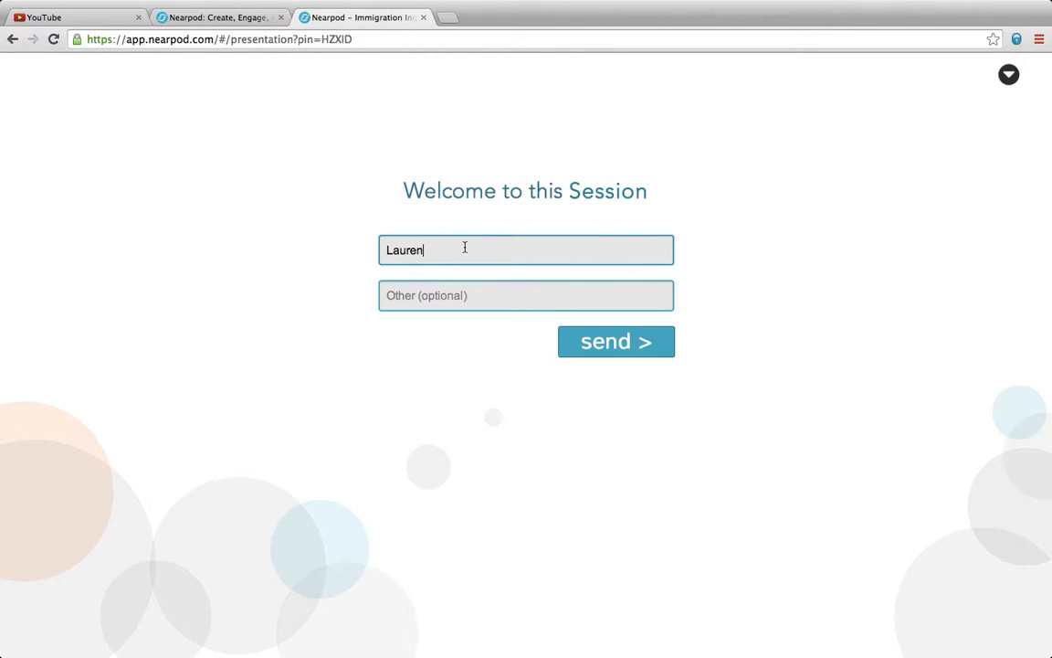
pyautogui.click(463, 289)
pyautogui.click(491, 255)
pyautogui.moveTo(428, 254); pyautogui.dragTo(380, 248)
pyautogui.press('BackSpace')
# Enter the student's first name as the nickname and send it
pyautogui.click(520, 295)
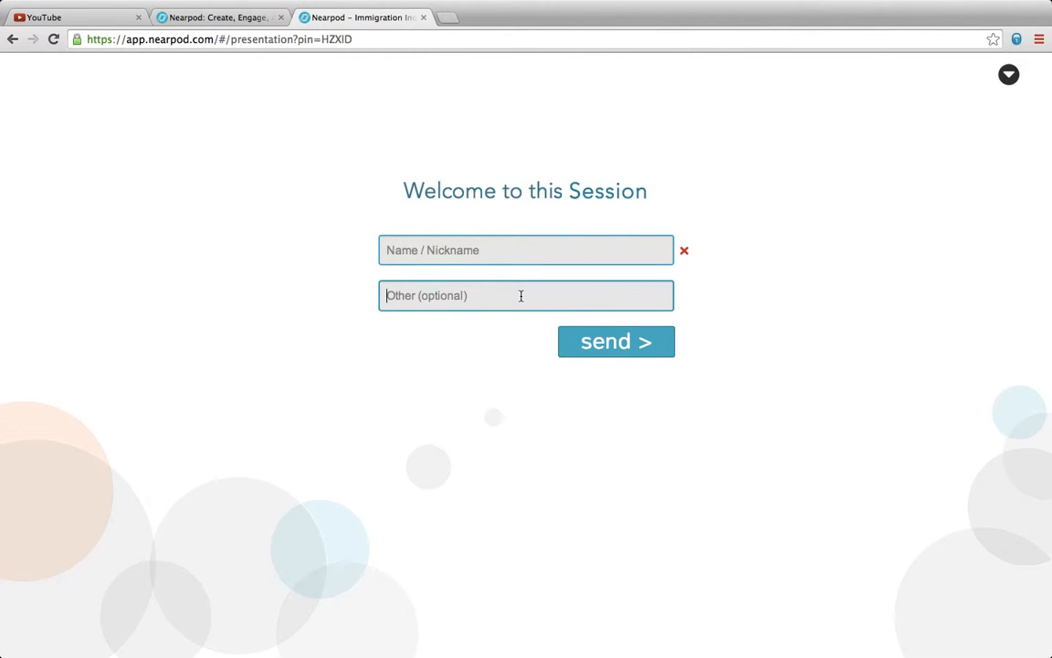
pyautogui.click(486, 250)
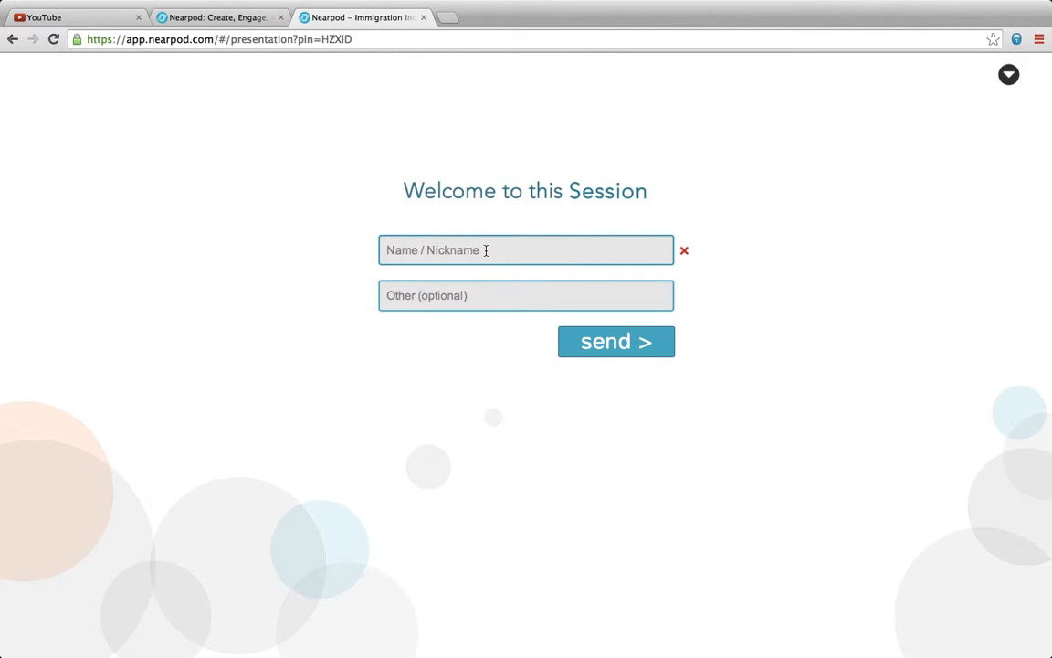
pyautogui.write('Green')
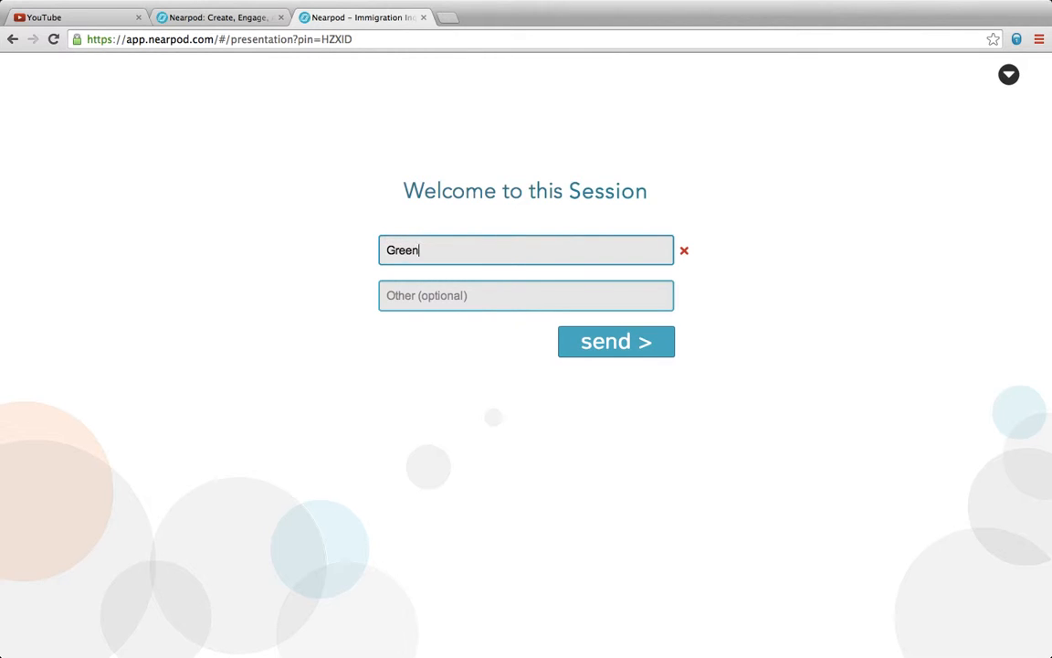
pyautogui.press('BackSpace')
pyautogui.press('BackSpace')
pyautogui.press('BackSpace')
pyautogui.press('BackSpace')
pyautogui.press('BackSpace')
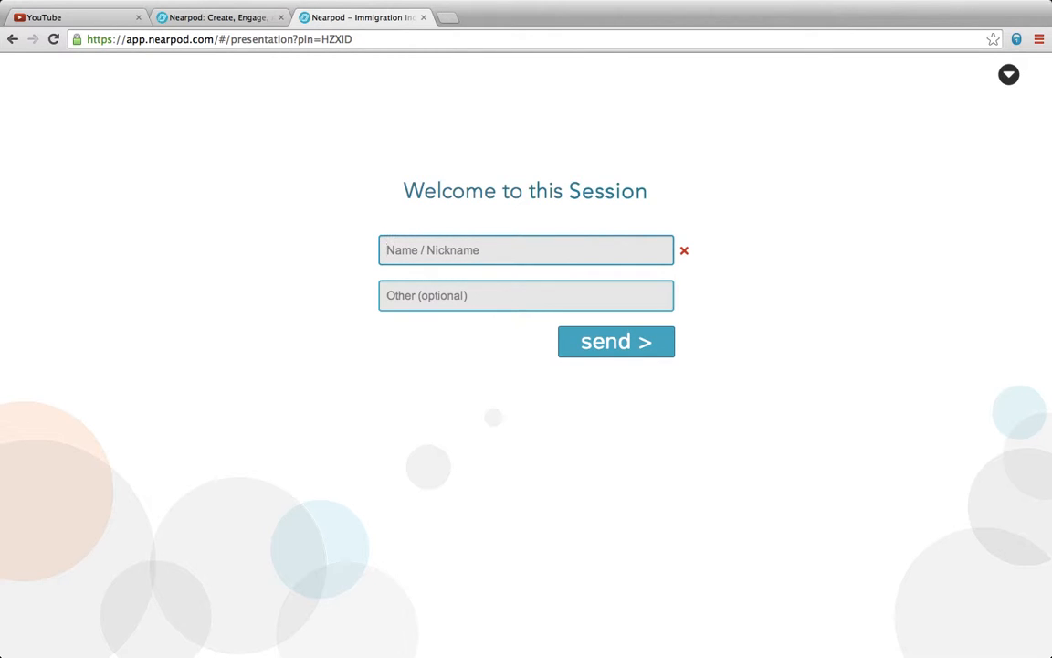
pyautogui.write('Lauren')
pyautogui.click(618, 355)
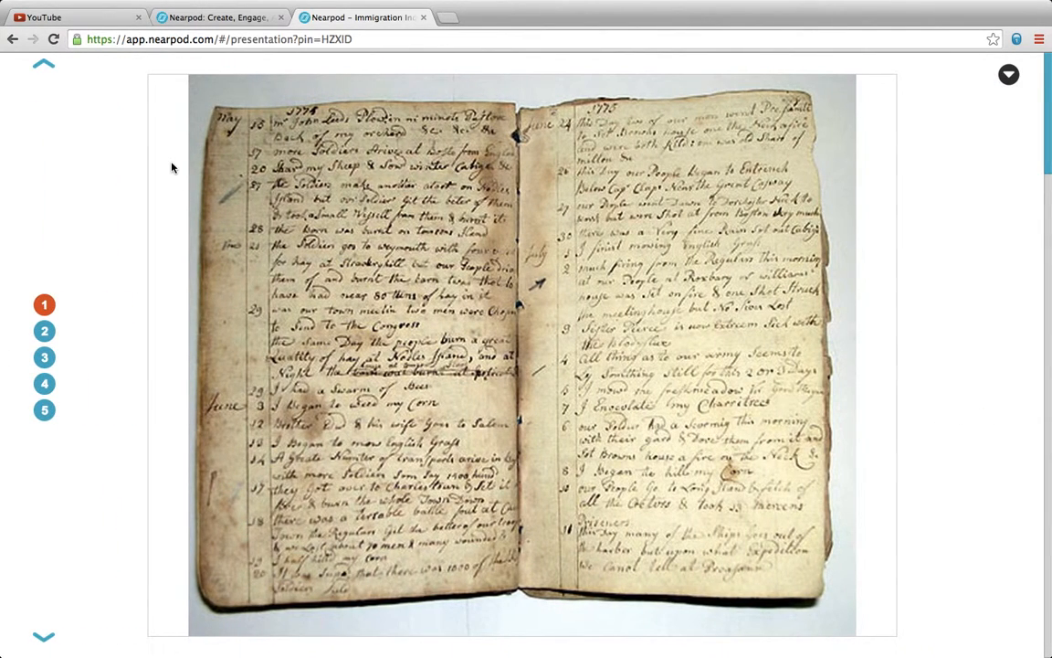
# Cycle through primary-source images 1–5 three times, ending back on the handwritten journal
pyautogui.click(43, 331)
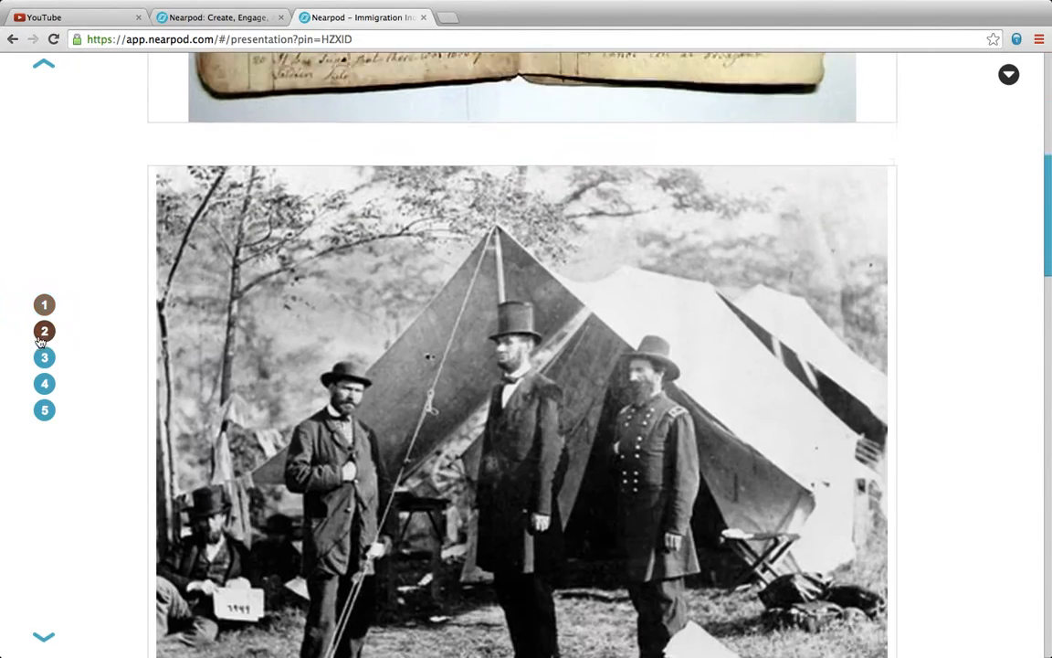
pyautogui.click(43, 359)
pyautogui.click(44, 383)
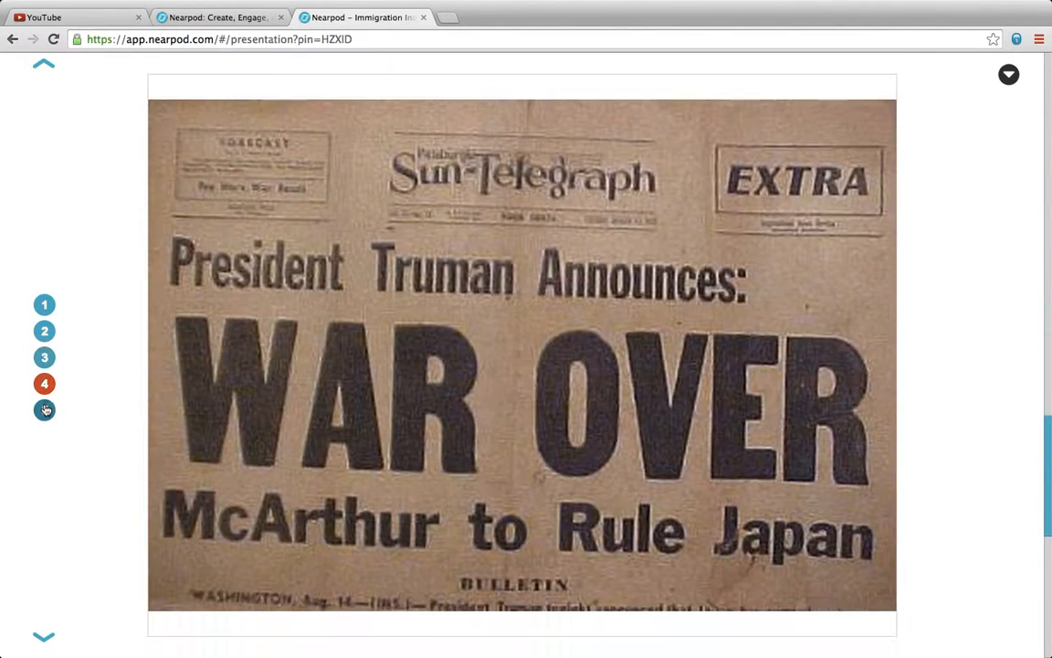
pyautogui.click(44, 410)
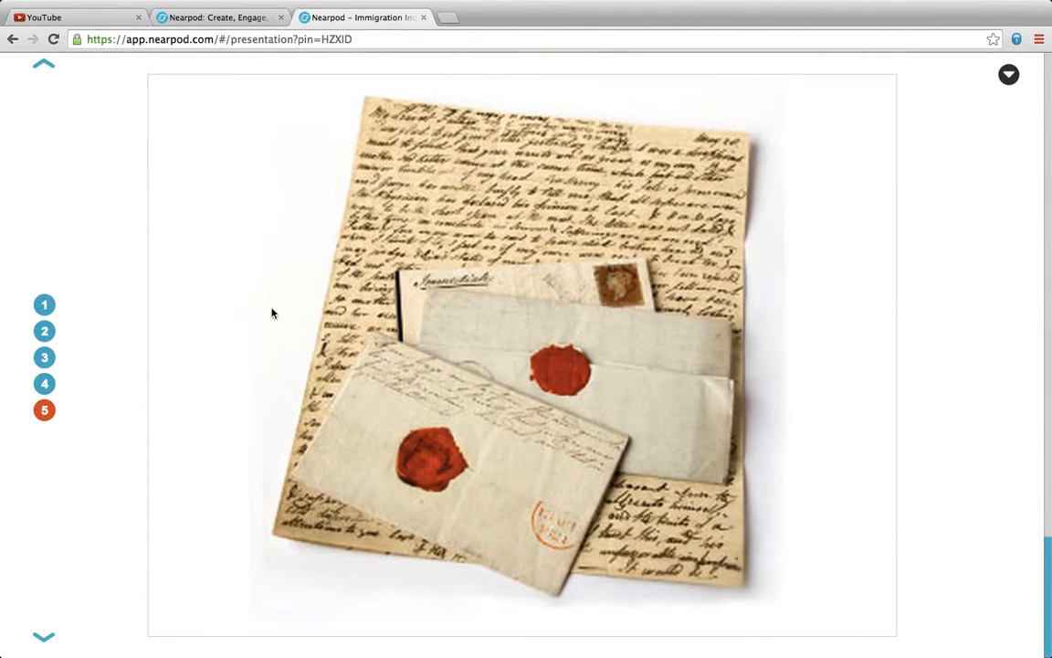
pyautogui.click(45, 306)
pyautogui.click(44, 330)
pyautogui.click(43, 357)
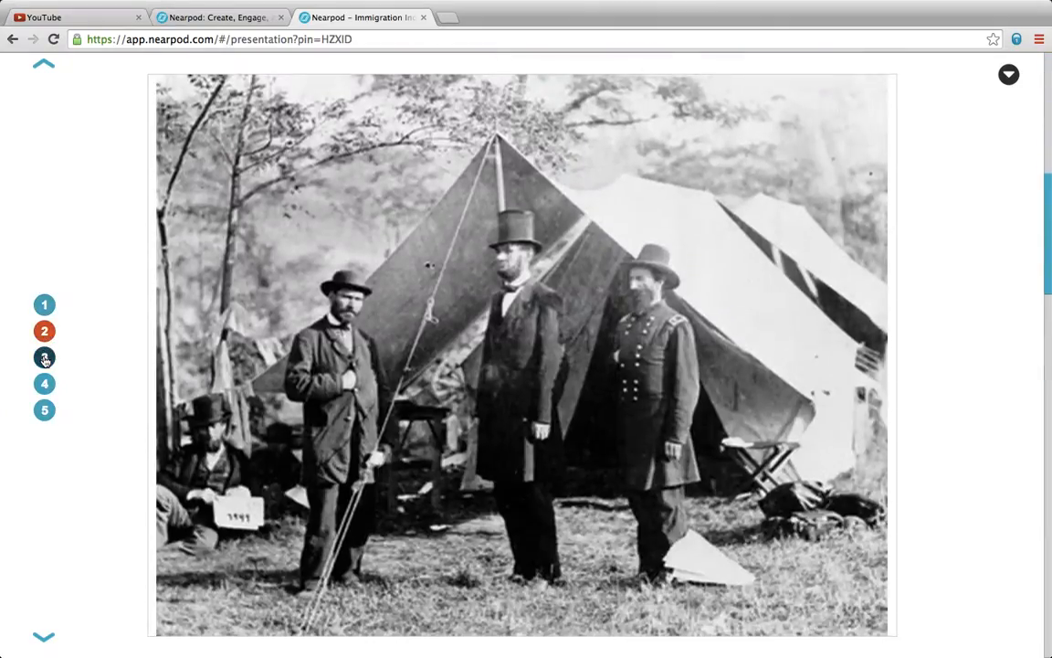
pyautogui.click(44, 384)
pyautogui.click(45, 410)
pyautogui.click(44, 304)
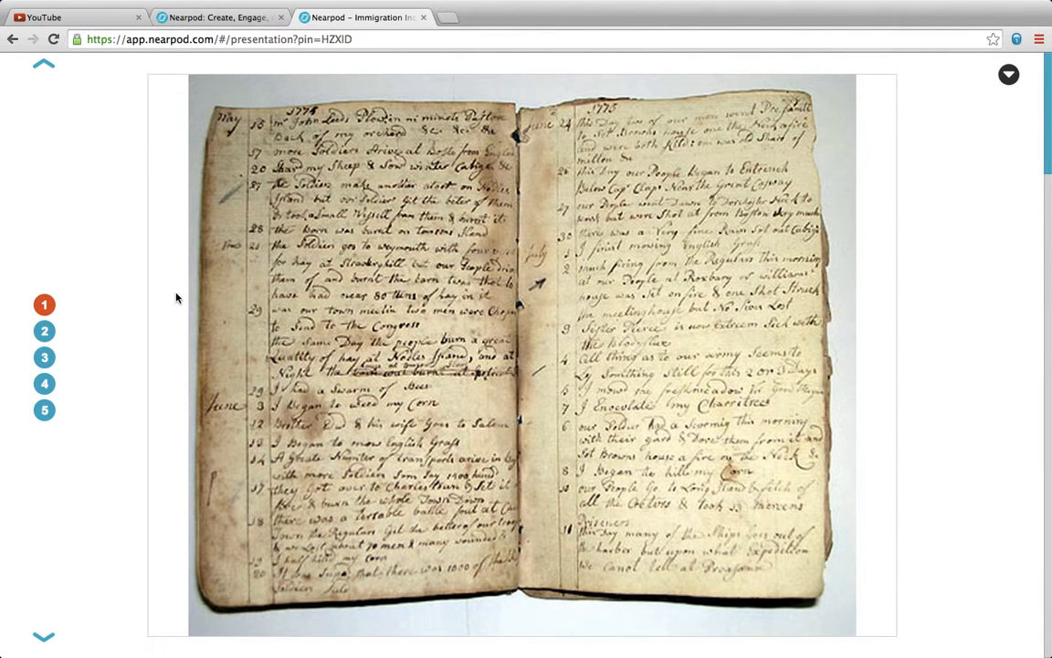
pyautogui.click(44, 330)
pyautogui.click(44, 357)
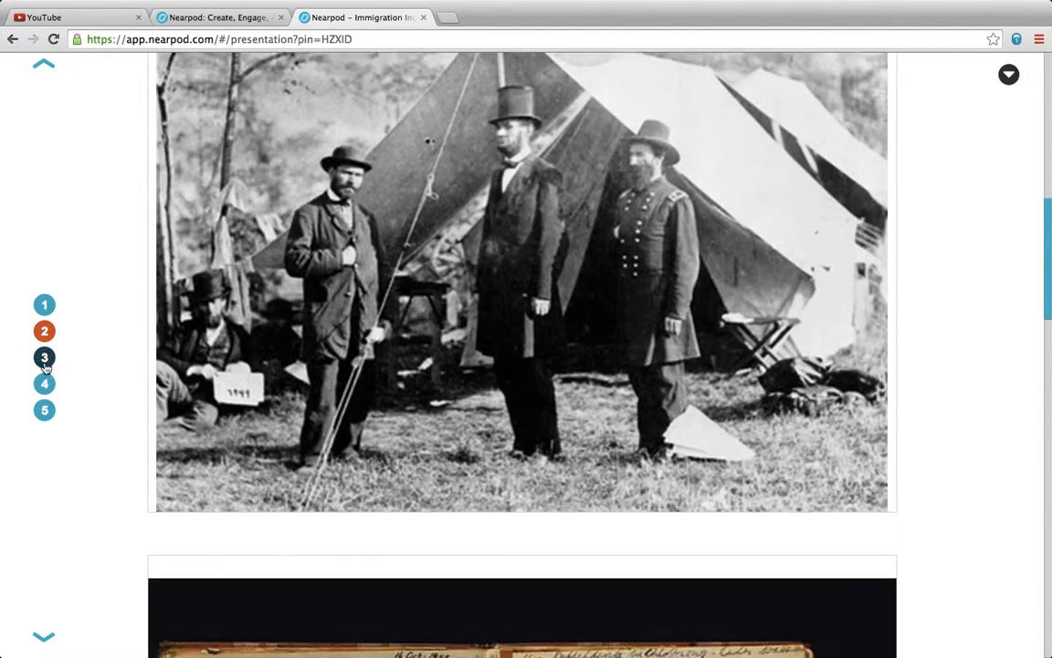
pyautogui.click(44, 384)
pyautogui.click(44, 410)
pyautogui.click(44, 304)
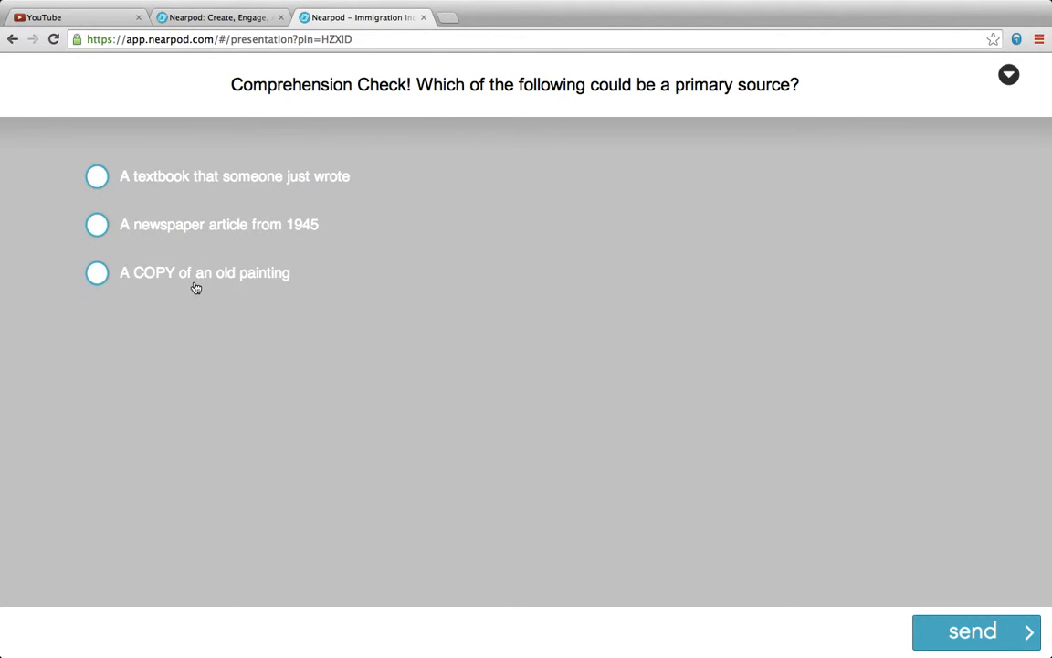
# Answer 'A newspaper article from 1945' as the primary source and submit
pyautogui.click(98, 226)
pyautogui.click(1014, 633)
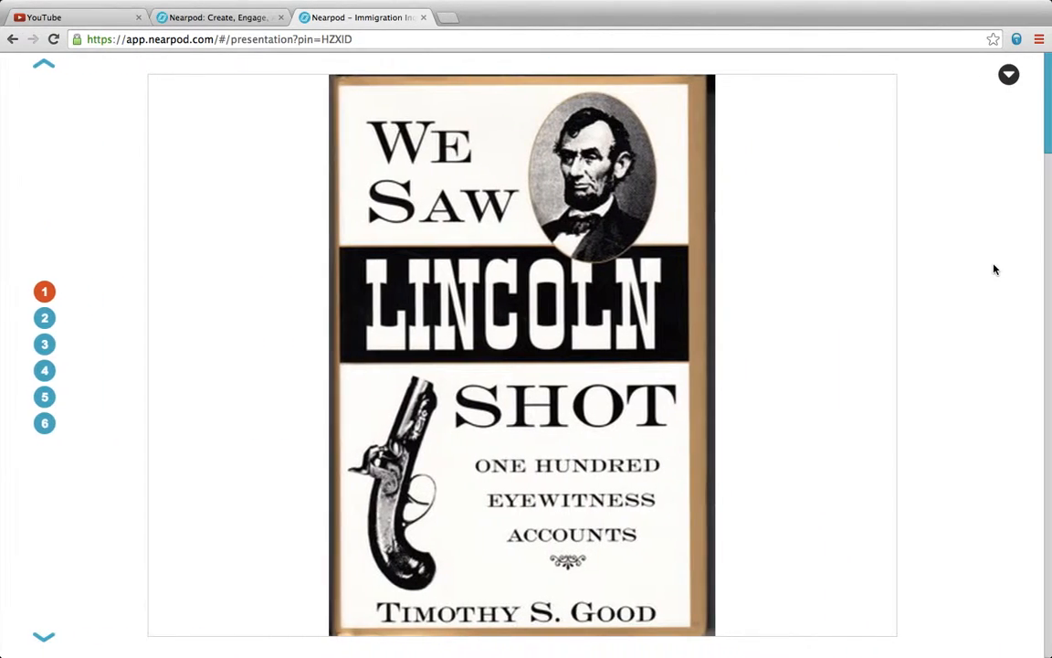
# Browse the six secondary-source example images, ending on the Lincoln book cover
pyautogui.click(44, 318)
pyautogui.click(46, 349)
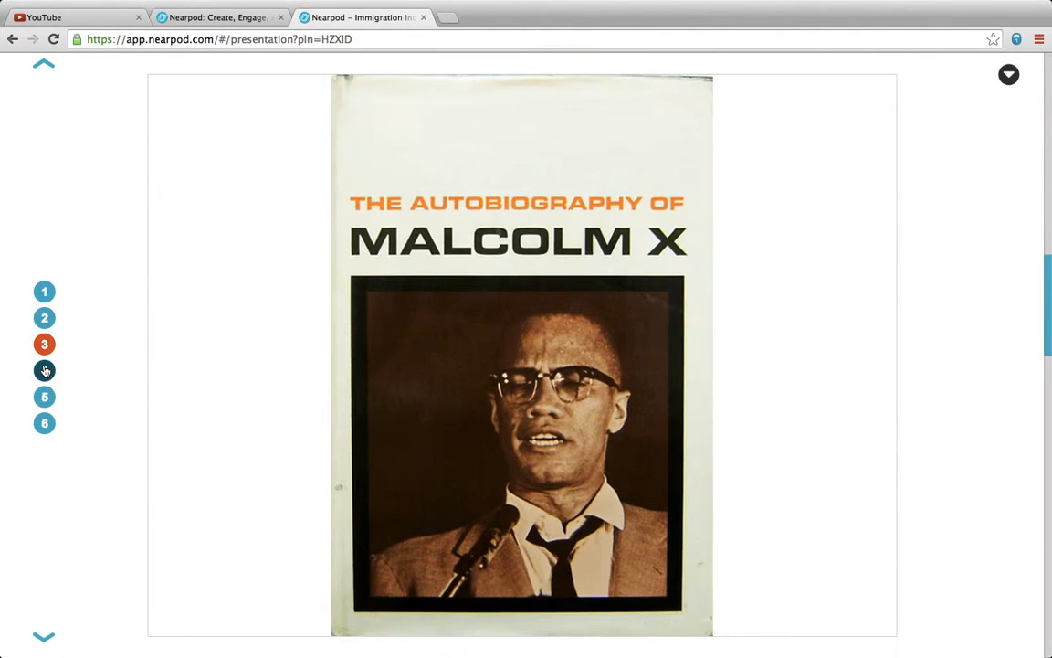
pyautogui.click(44, 370)
pyautogui.click(44, 397)
pyautogui.click(44, 425)
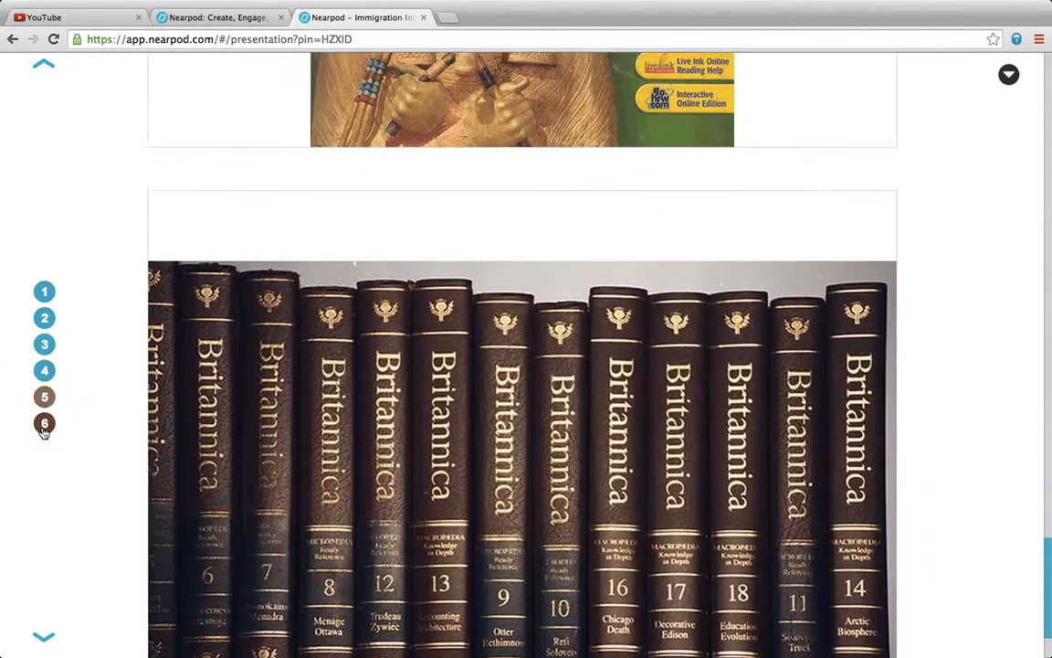
pyautogui.click(44, 292)
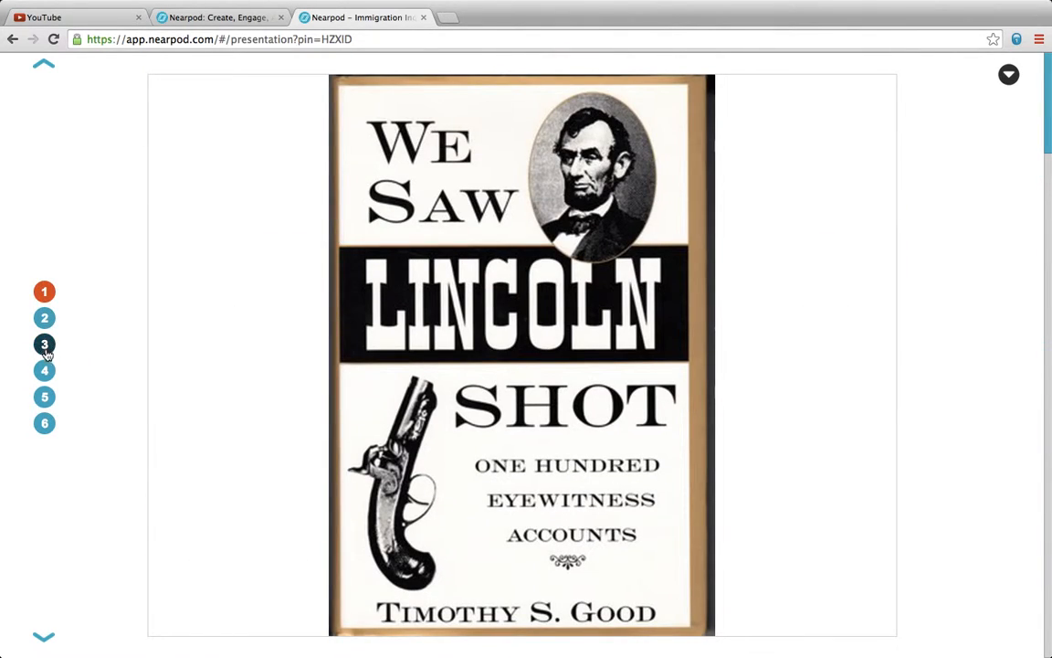
pyautogui.click(45, 370)
pyautogui.click(44, 292)
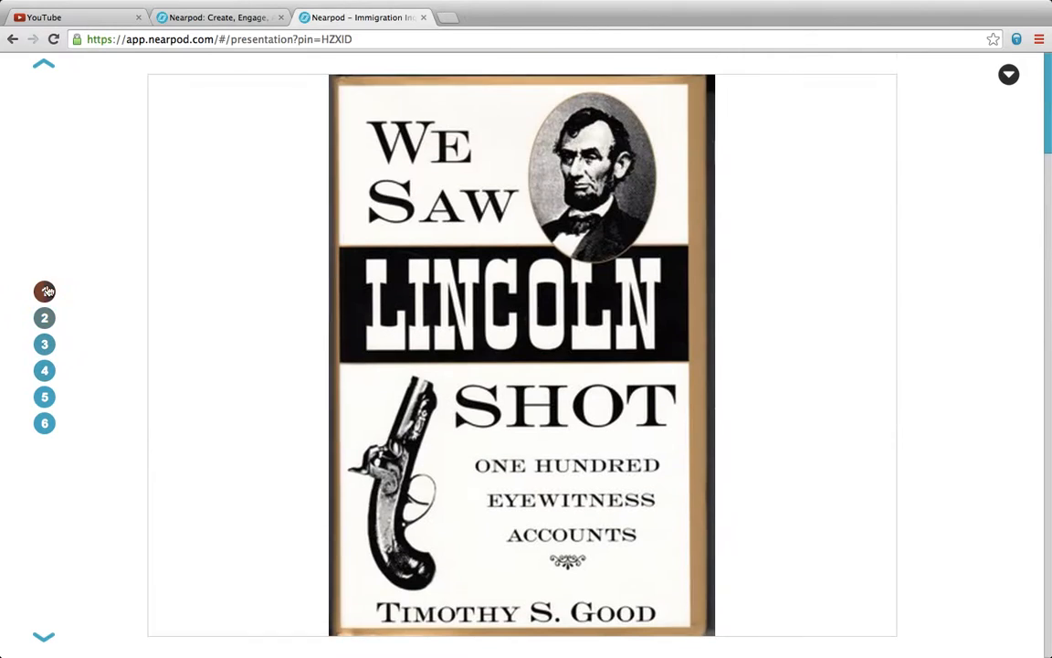
pyautogui.click(44, 318)
pyautogui.click(44, 293)
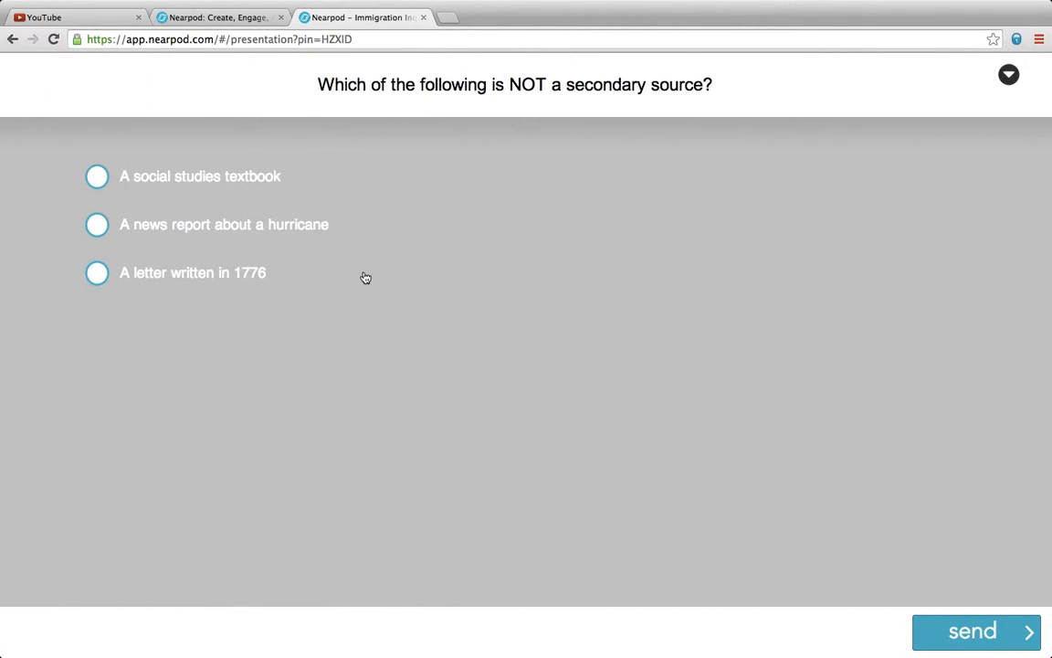
# Choose 'A letter written in 1776' as NOT a secondary source and submit
pyautogui.click(97, 272)
pyautogui.click(972, 631)
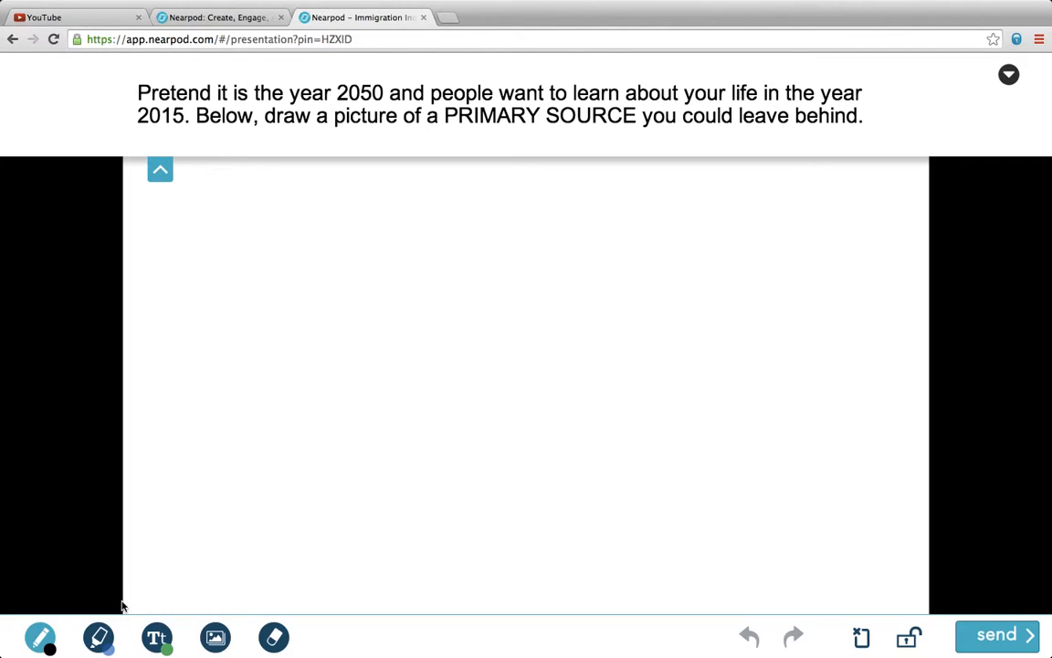
# Draw an orange diary outline with the pencil
pyautogui.click(44, 642)
pyautogui.click(58, 555)
pyautogui.moveTo(252, 283)
pyautogui.mouseDown()
pyautogui.moveTo(244, 353)
pyautogui.moveTo(423, 331)
pyautogui.moveTo(390, 90)
pyautogui.moveTo(251, 132)
pyautogui.moveTo(244, 250)
pyautogui.mouseUp()
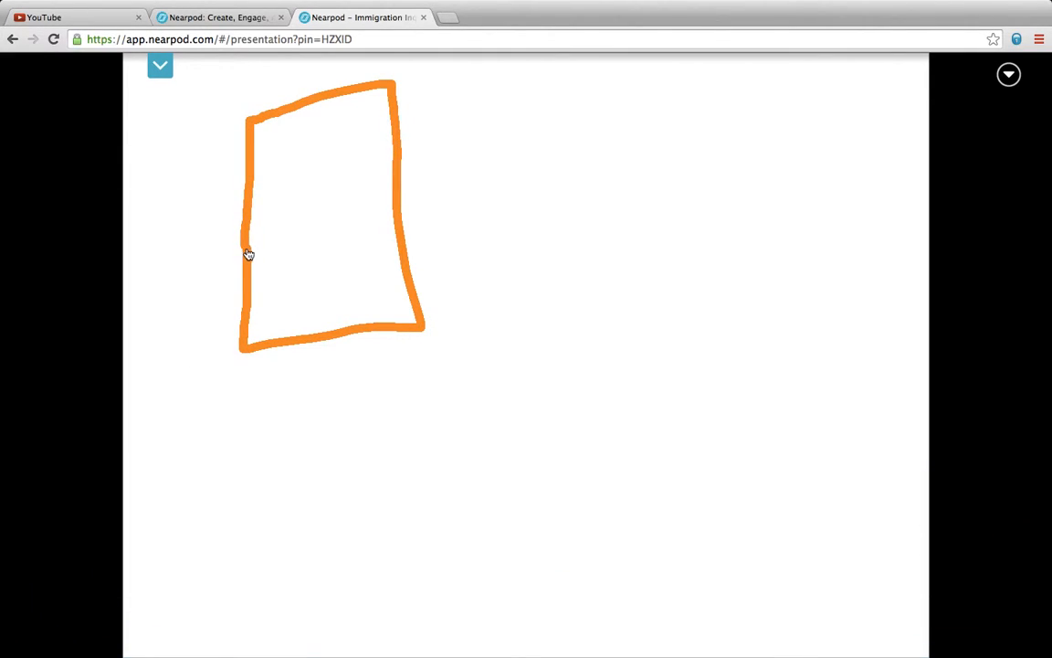
# Label the diary 'My Diary' with a text box fitted inside the frame
pyautogui.click(156, 637)
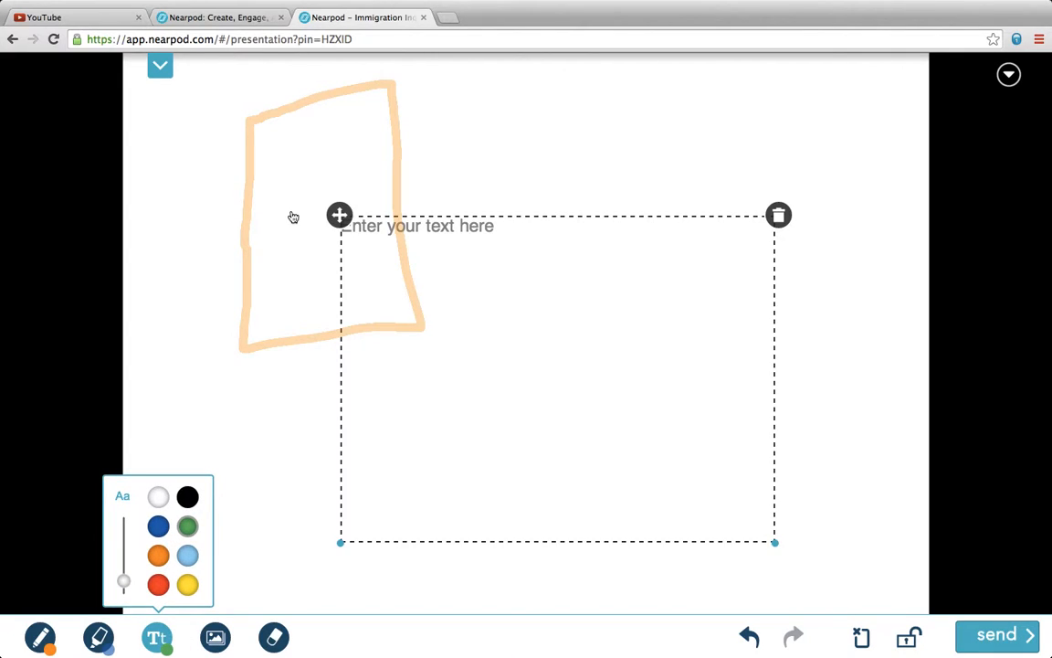
pyautogui.moveTo(337, 216); pyautogui.dragTo(250, 170)
pyautogui.moveTo(709, 503); pyautogui.dragTo(383, 247)
pyautogui.click(285, 185)
pyautogui.write('M')
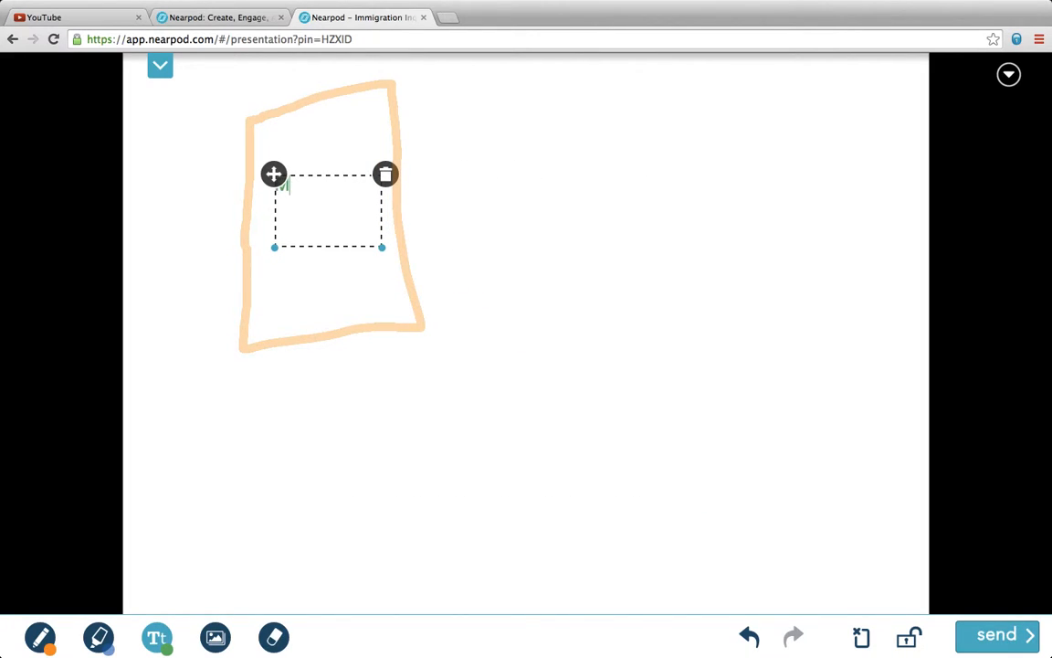
pyautogui.write('y Diary')
pyautogui.click(485, 228)
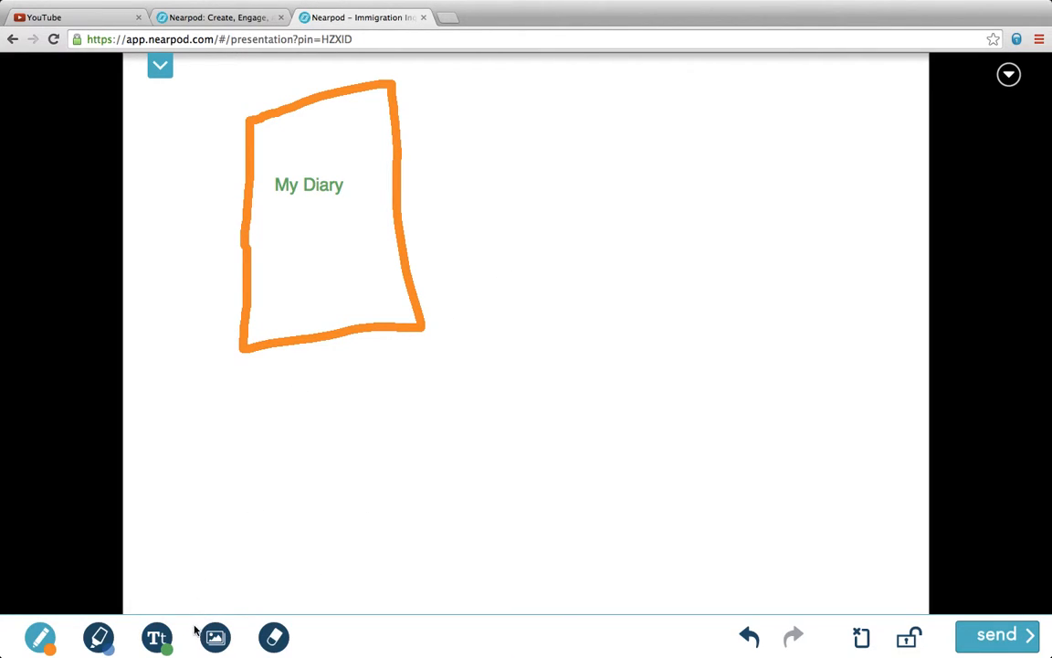
# Insert the We the People document image from a 'primary source' Google image search
pyautogui.click(219, 641)
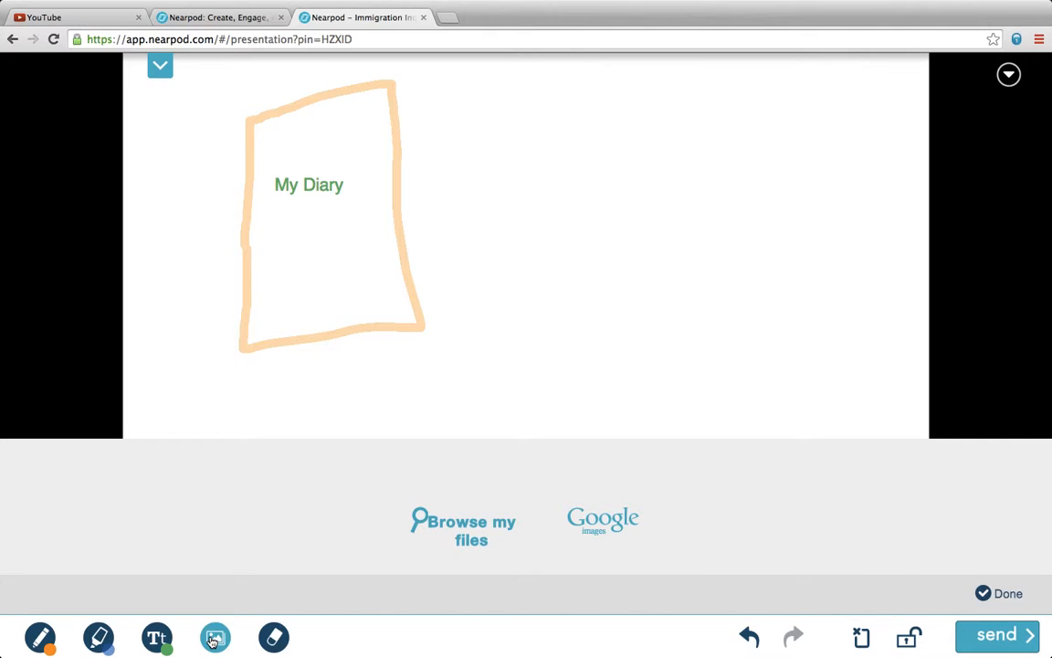
pyautogui.click(592, 521)
pyautogui.click(486, 484)
pyautogui.write('primar')
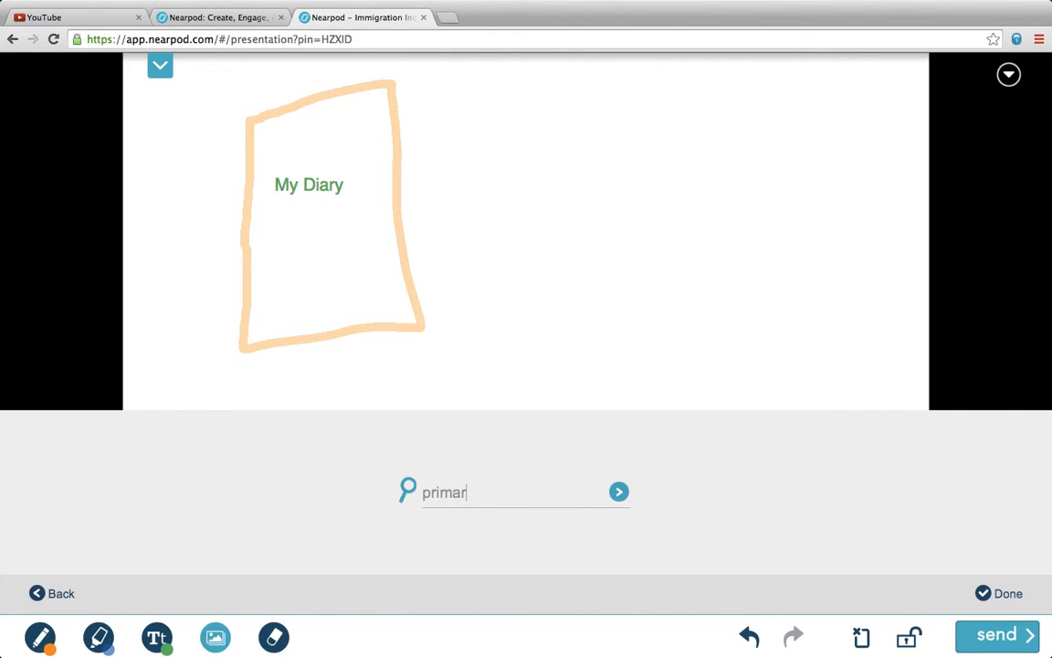
pyautogui.write('y source')
pyautogui.press('Return')
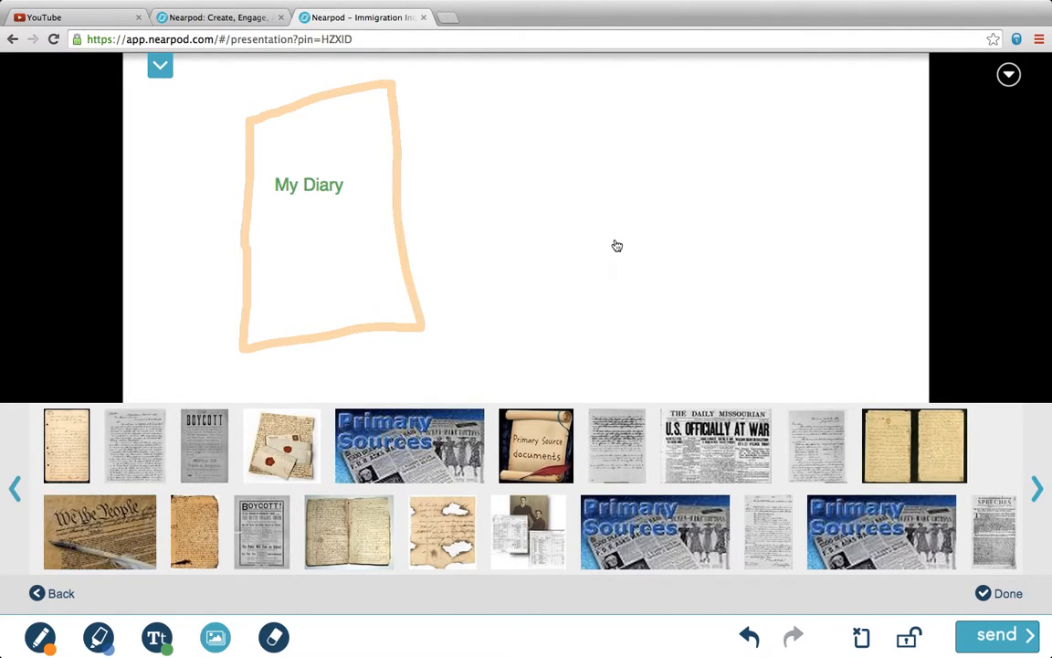
pyautogui.click(124, 537)
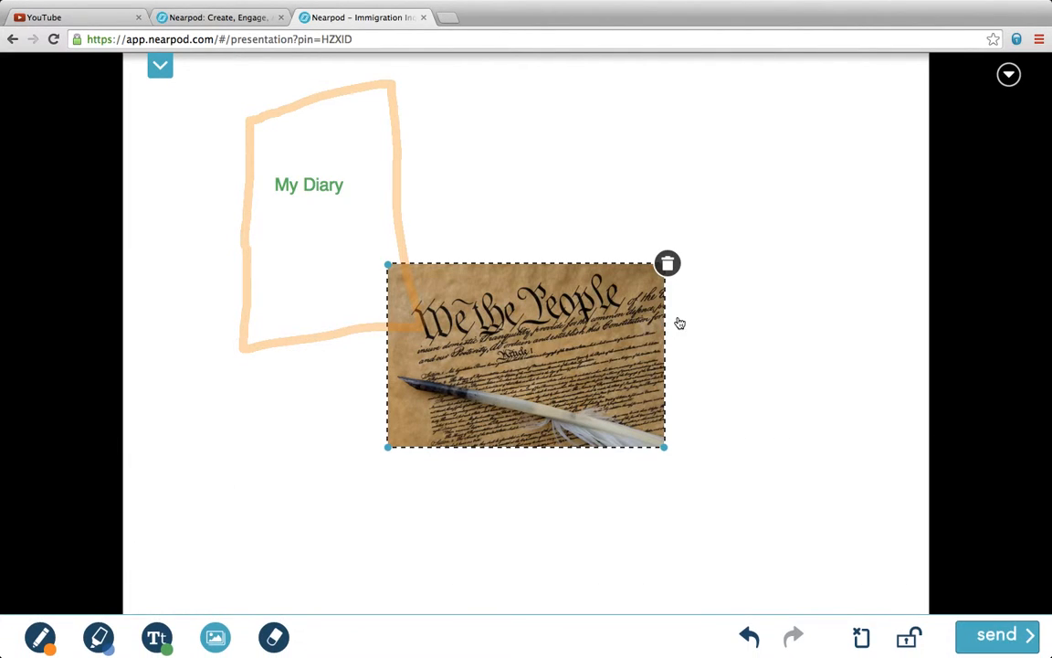
pyautogui.click(528, 485)
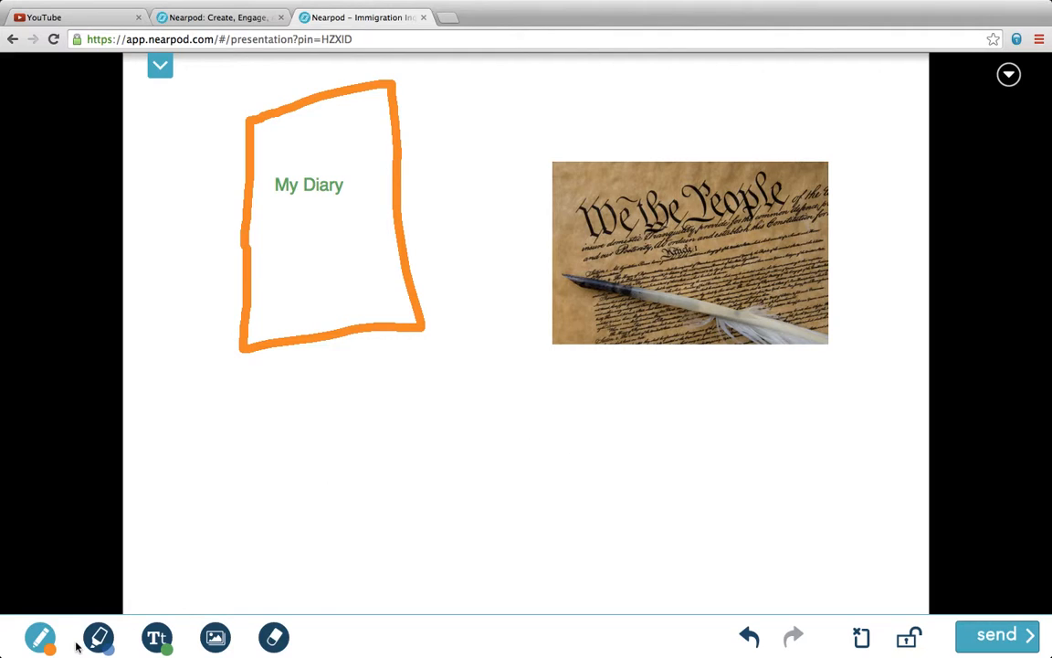
# Draw a yellow smiley below the diary and submit the drawing
pyautogui.click(39, 637)
pyautogui.click(86, 584)
pyautogui.click(257, 512)
pyautogui.click(303, 502)
pyautogui.moveTo(256, 519)
pyautogui.mouseDown()
pyautogui.moveTo(315, 526)
pyautogui.moveTo(321, 514)
pyautogui.mouseUp()
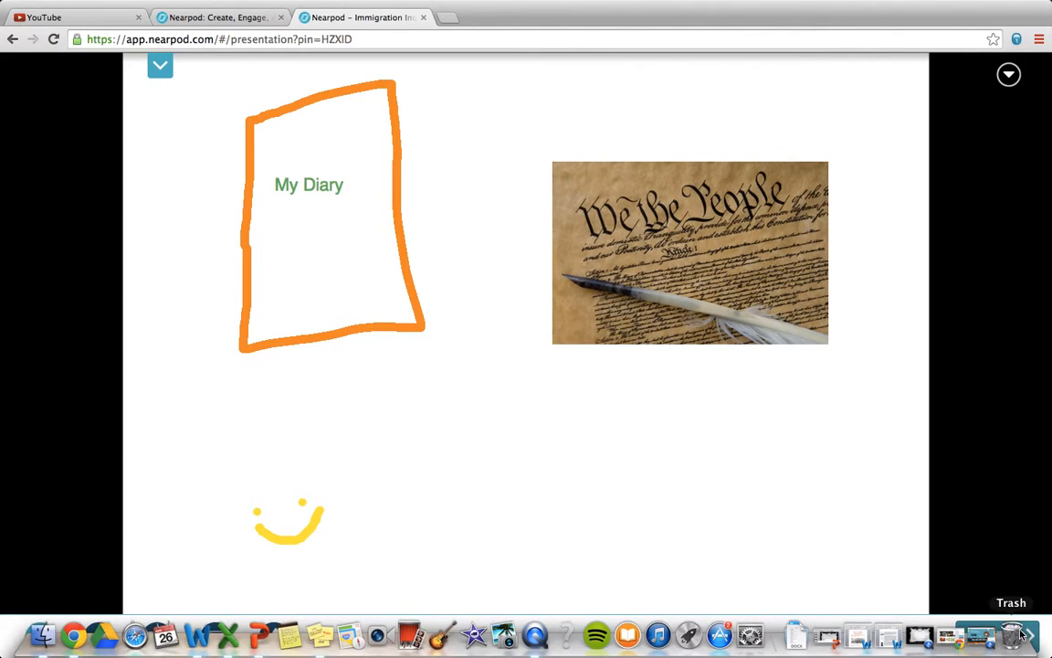
pyautogui.click(1004, 634)
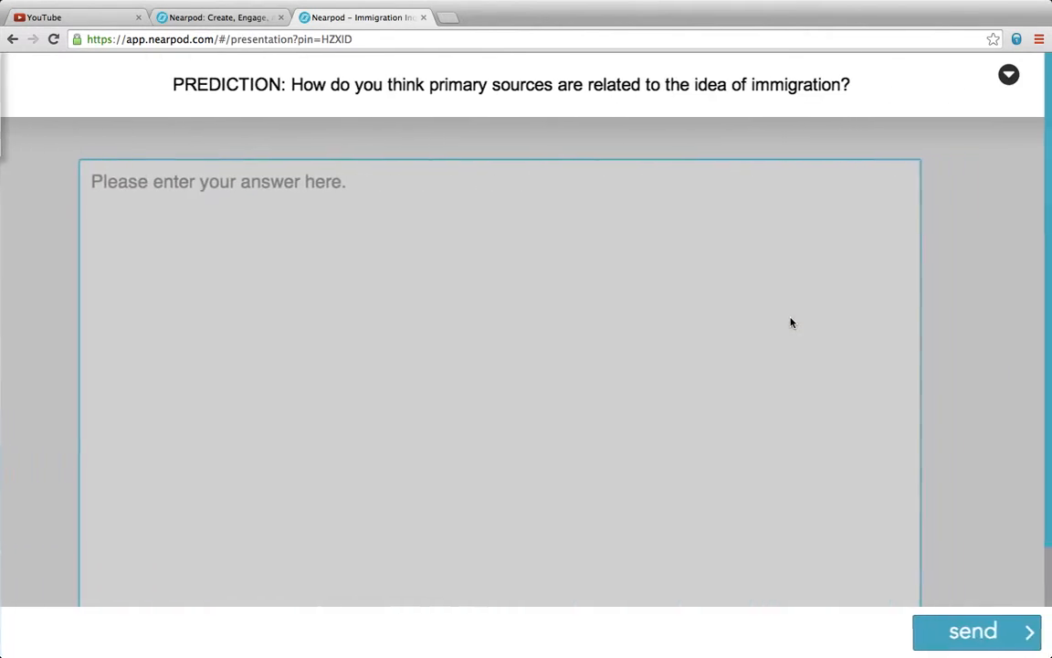
# Replace the trial text with 'Immigrants maybe left behind primary sources!' and submit it
pyautogui.click(408, 200)
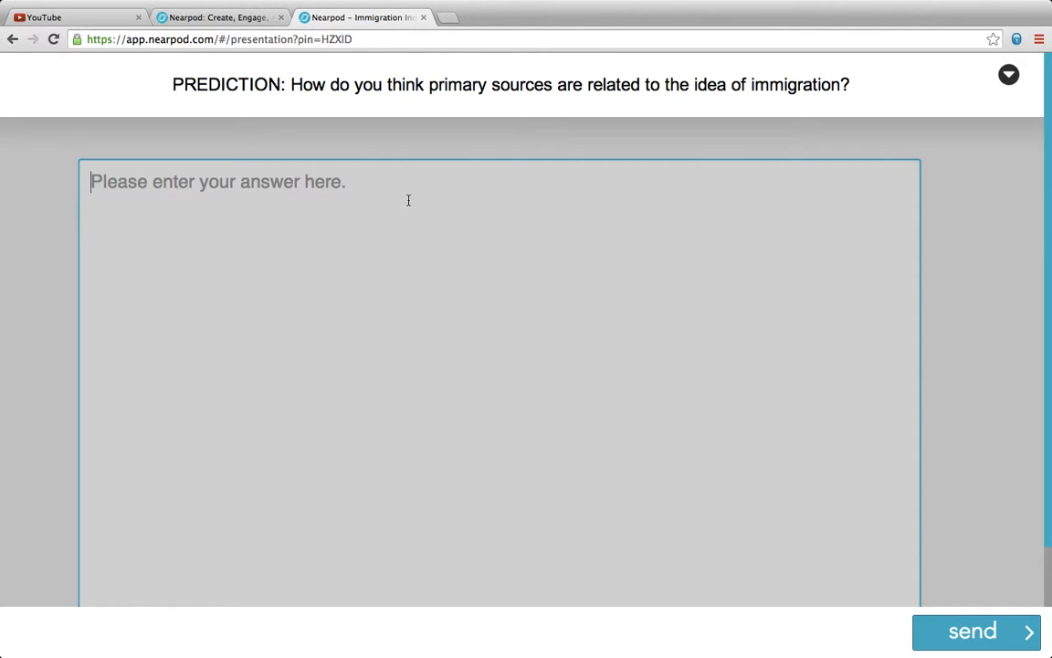
pyautogui.write('This is an open respo')
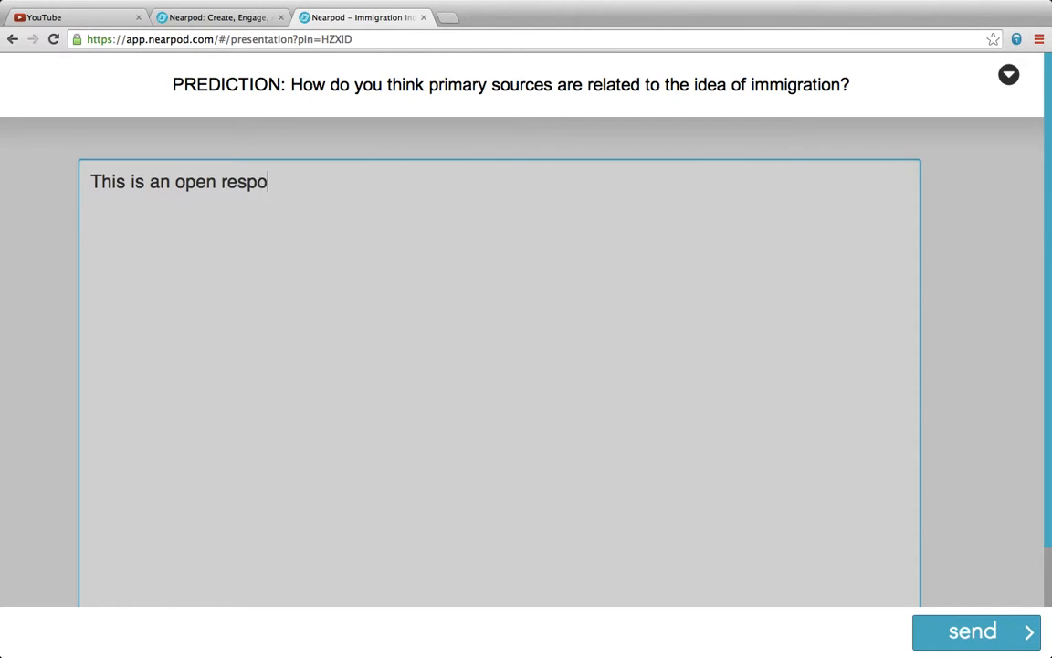
pyautogui.write('nse.....')
pyautogui.press('BackSpace')
pyautogui.press('BackSpace')
pyautogui.press('BackSpace')
pyautogui.press('BackSpace')
pyautogui.press('BackSpace')
pyautogui.press('BackSpace')
pyautogui.press('BackSpace')
pyautogui.press('BackSpace')
pyautogui.press('BackSpace')
pyautogui.press('BackSpace')
pyautogui.press('BackSpace')
pyautogui.press('BackSpace')
pyautogui.press('BackSpace')
pyautogui.press('BackSpace')
pyautogui.press('BackSpace')
pyautogui.press('BackSpace')
pyautogui.press('BackSpace')
pyautogui.press('BackSpace')
pyautogui.press('BackSpace')
pyautogui.press('BackSpace')
pyautogui.press('BackSpace')
pyautogui.press('BackSpace')
pyautogui.press('BackSpace')
pyautogui.press('BackSpace')
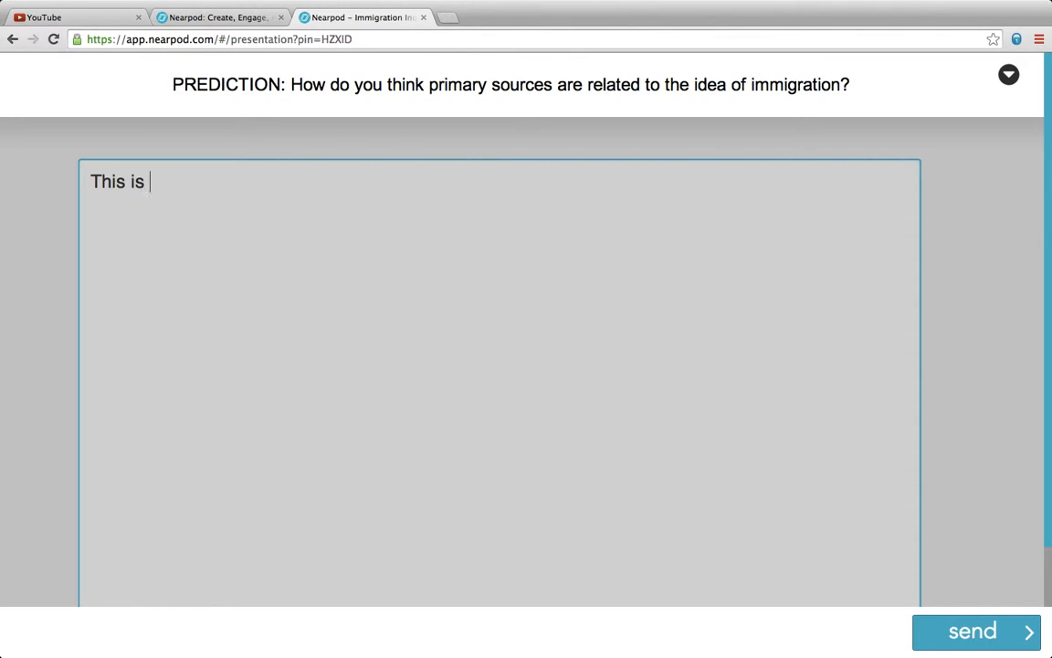
pyautogui.press('BackSpace')
pyautogui.press('BackSpace')
pyautogui.press('BackSpace')
pyautogui.write('Immigran')
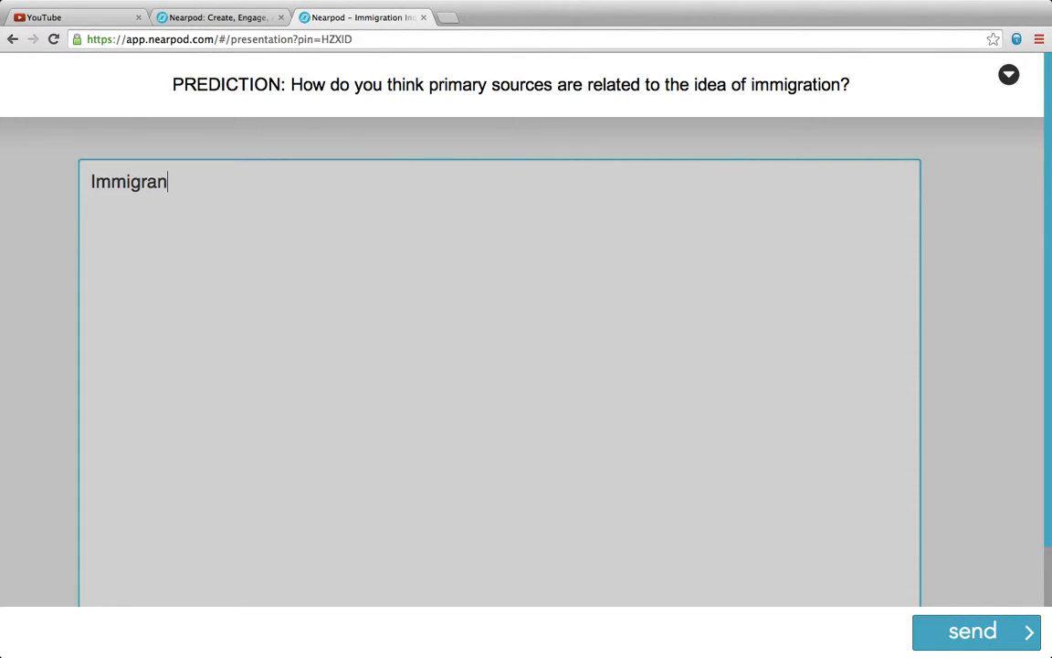
pyautogui.write('ts maybe left behind pri')
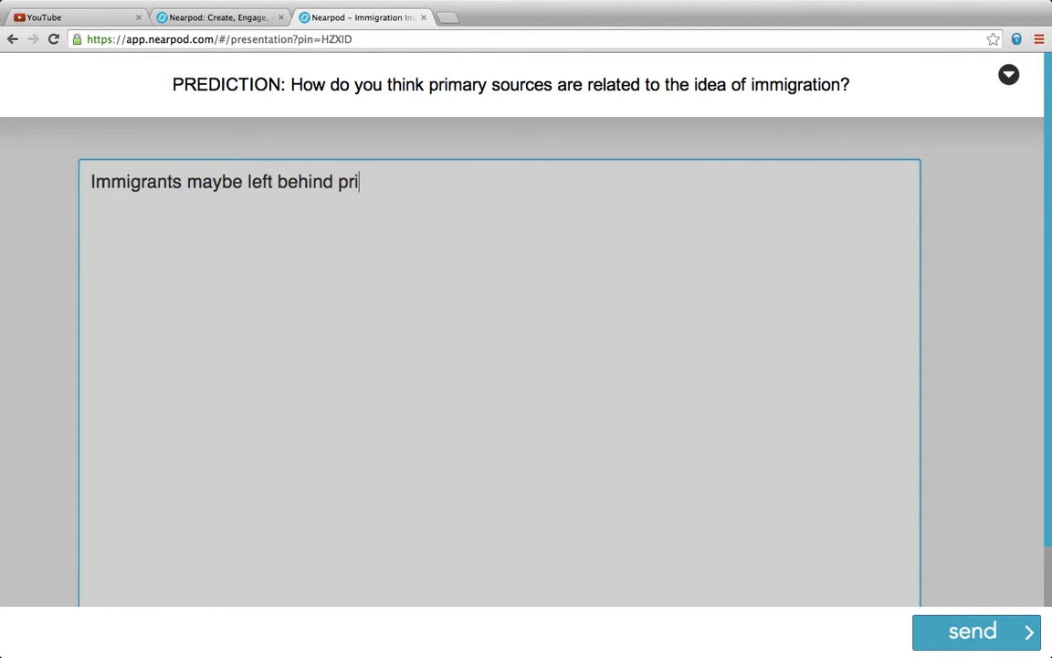
pyautogui.write('mary sources!')
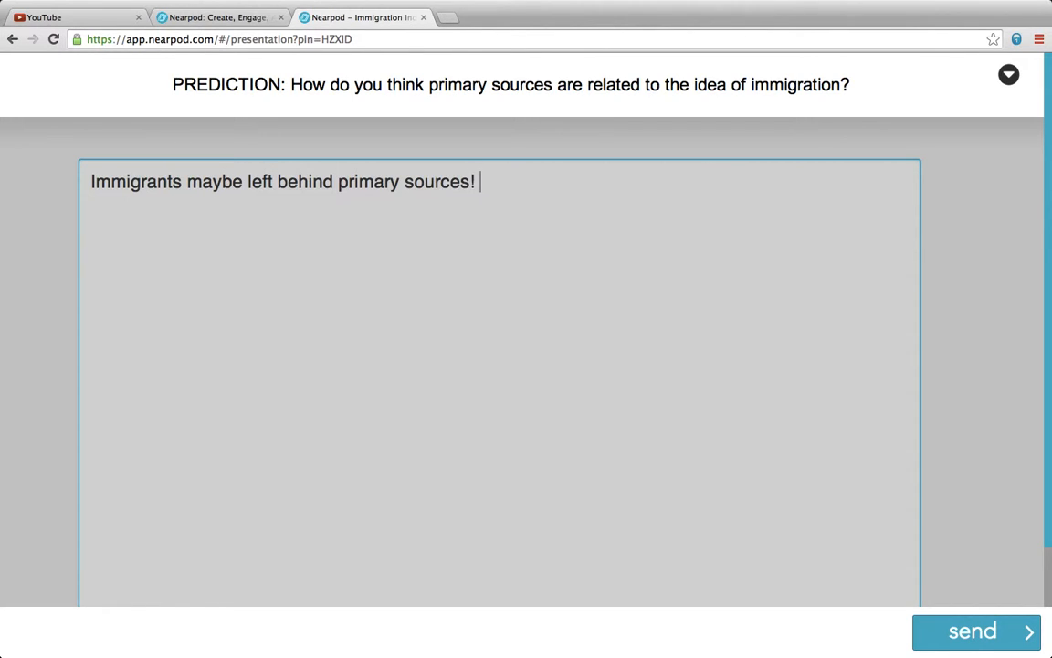
pyautogui.click(1007, 631)
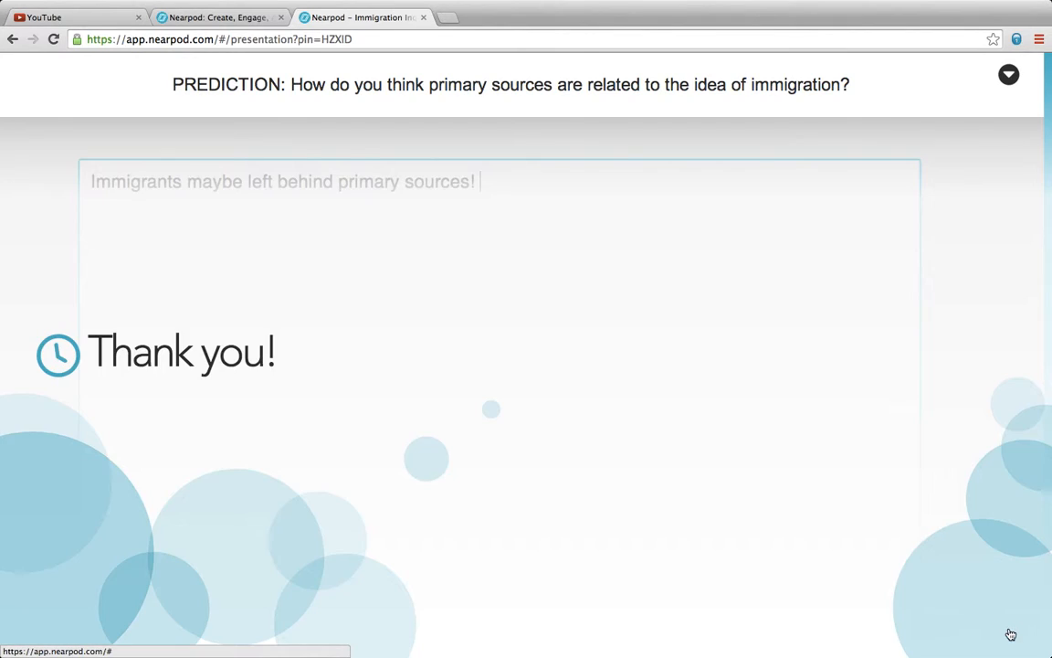